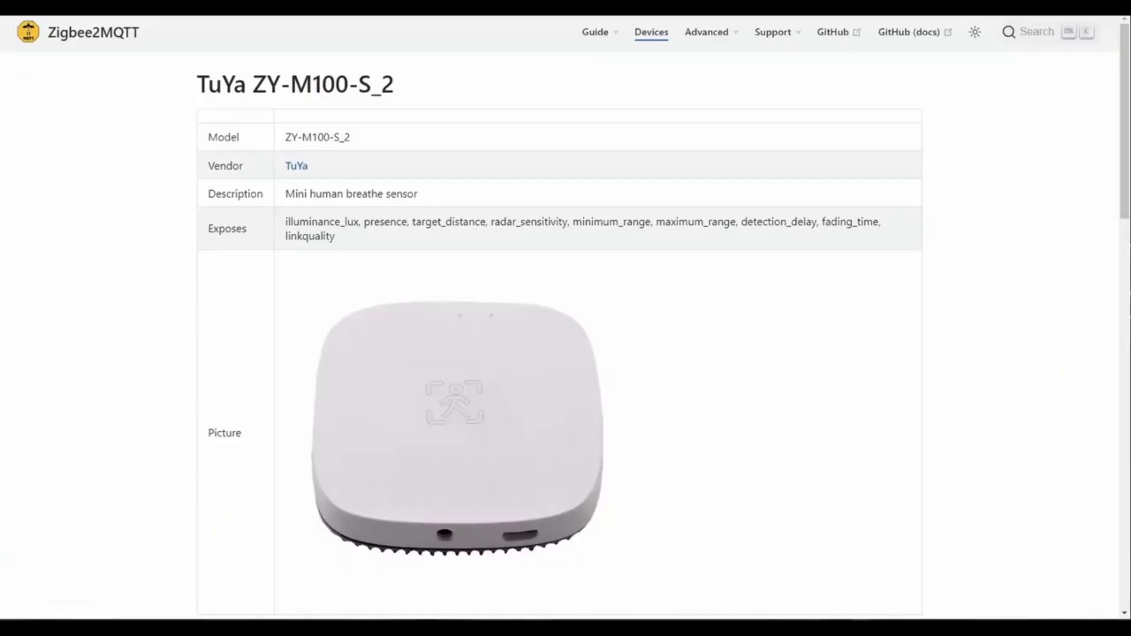
Review the options and exposed properties documented for the TuYa ZY-M100-S_2 sensor.
scroll(836, 341, down, 8)
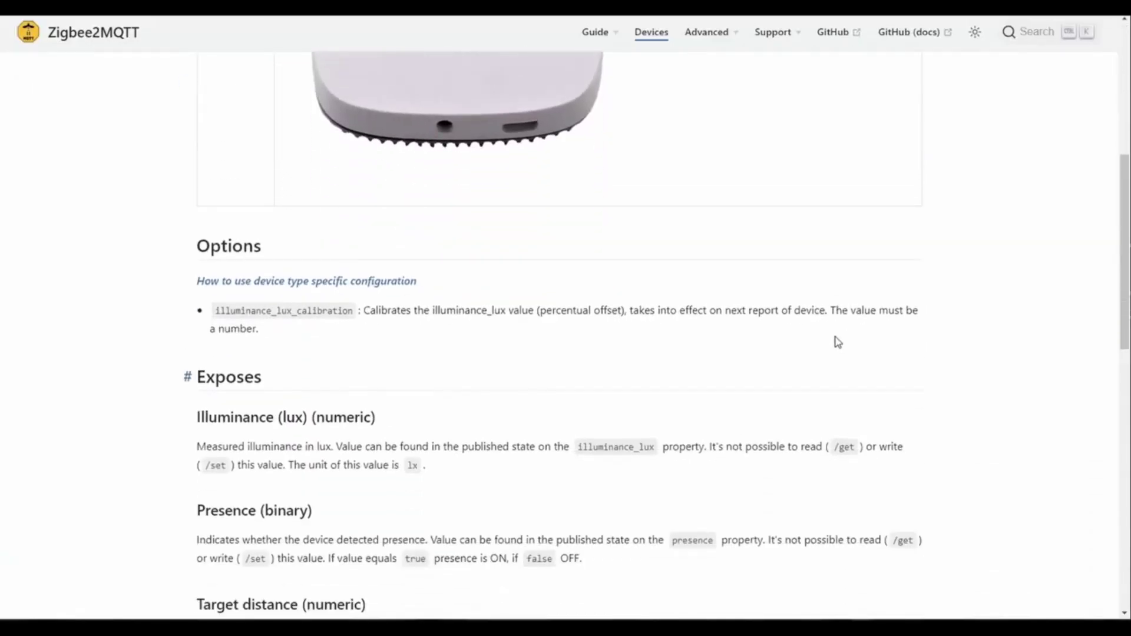
scroll(837, 341, down, 2)
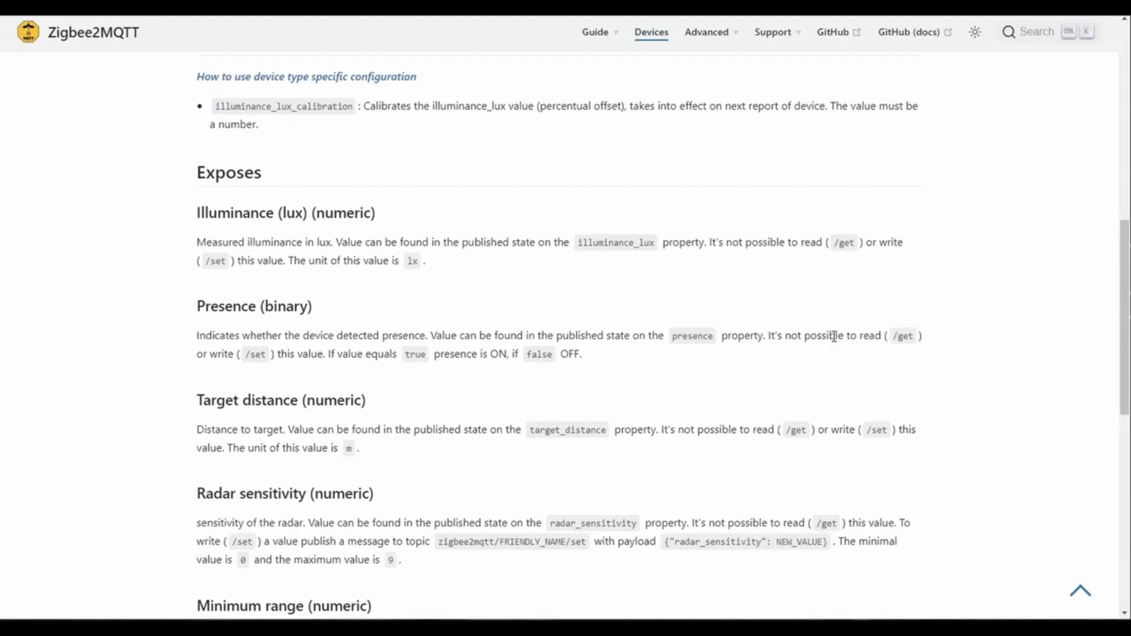
scroll(972, 321, down, 1)
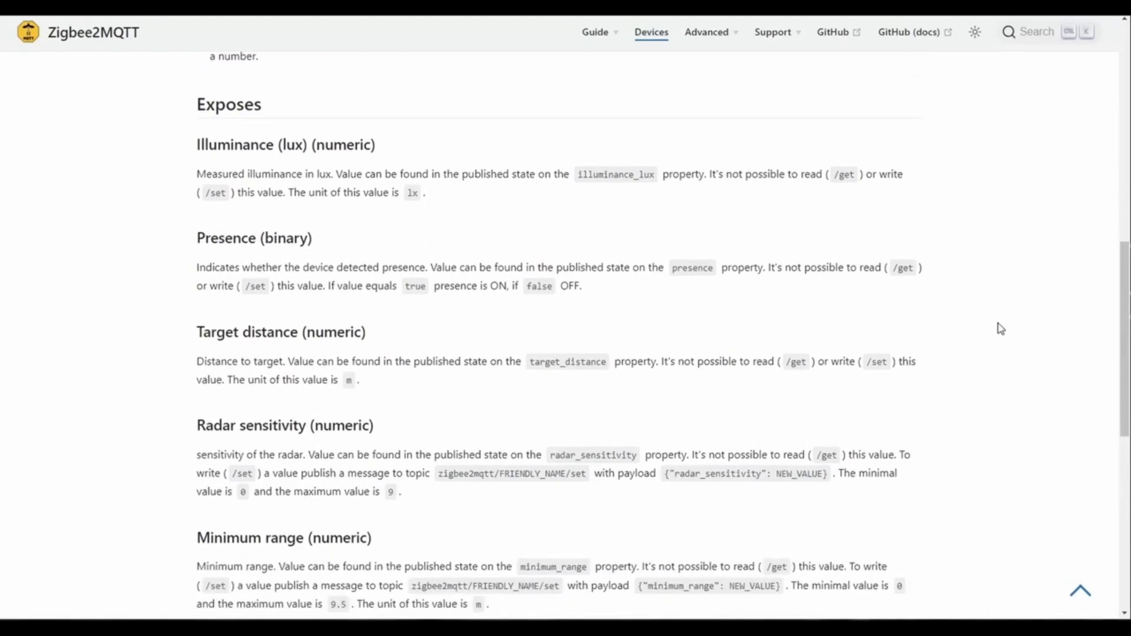
scroll(1000, 326, down, 3)
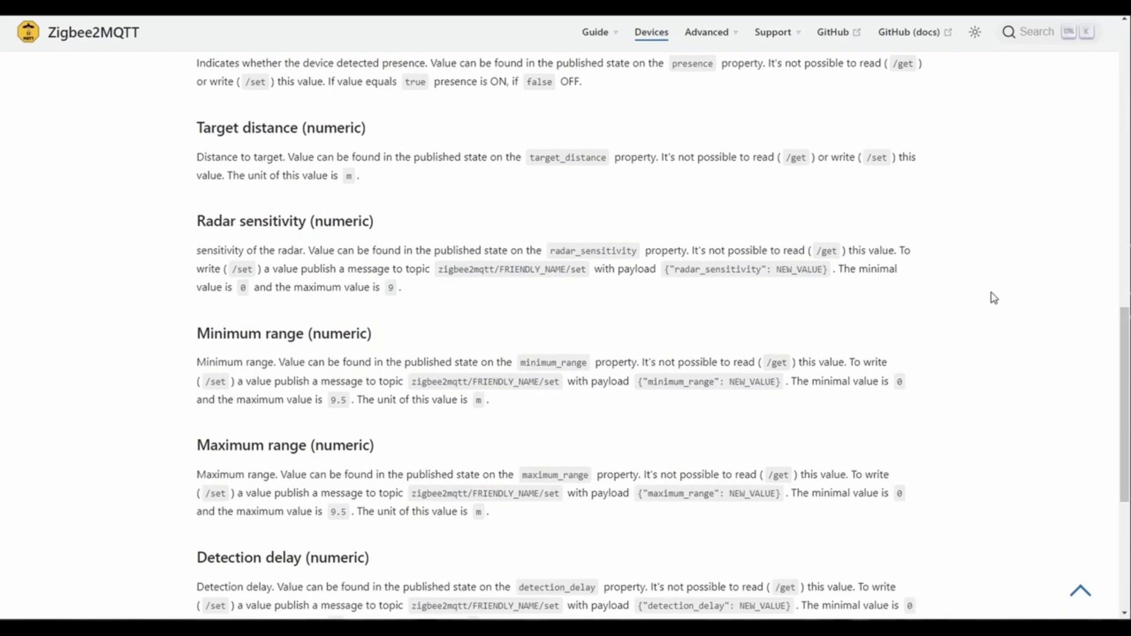
scroll(995, 297, down, 5)
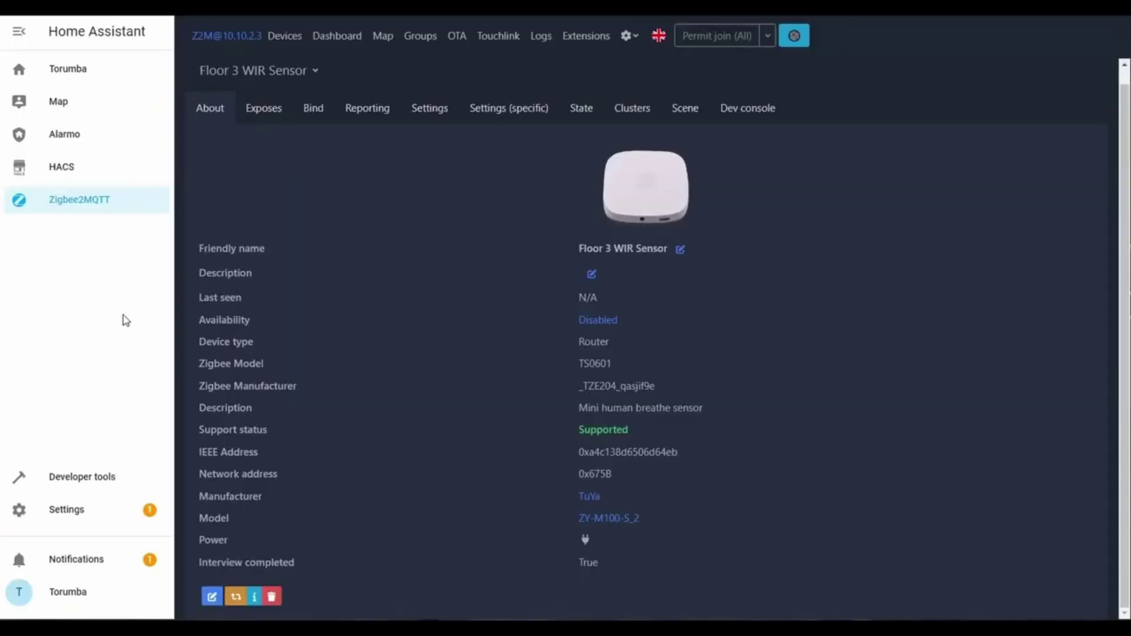
Switch to Home Assistant's automations list, collapse the Sunset category and expand Master BedRoom.
click(74, 514)
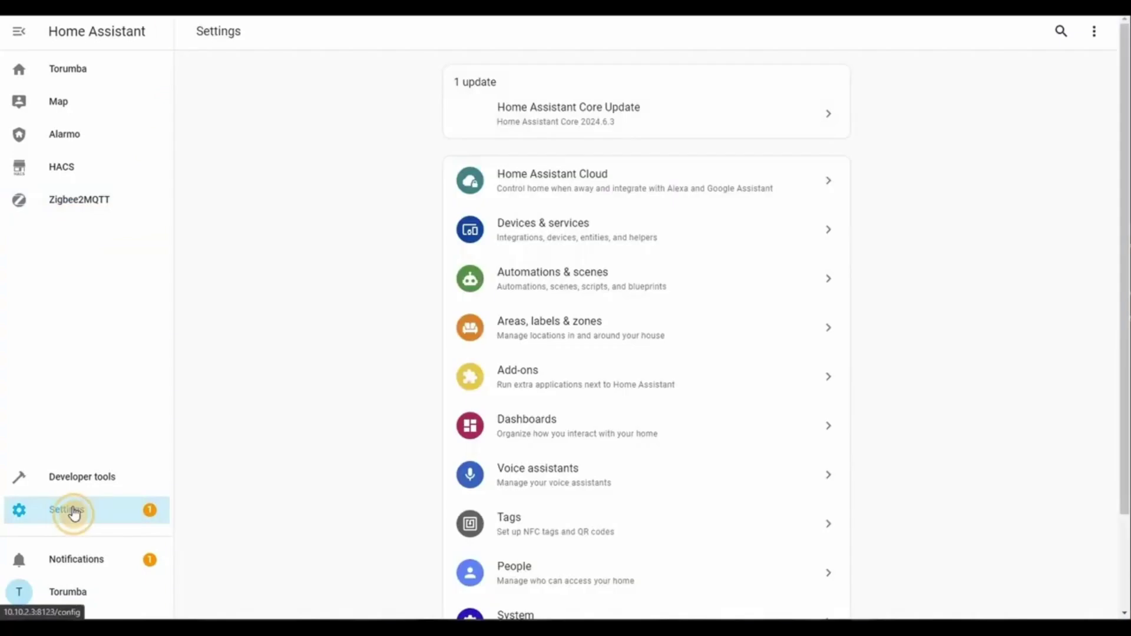
click(594, 249)
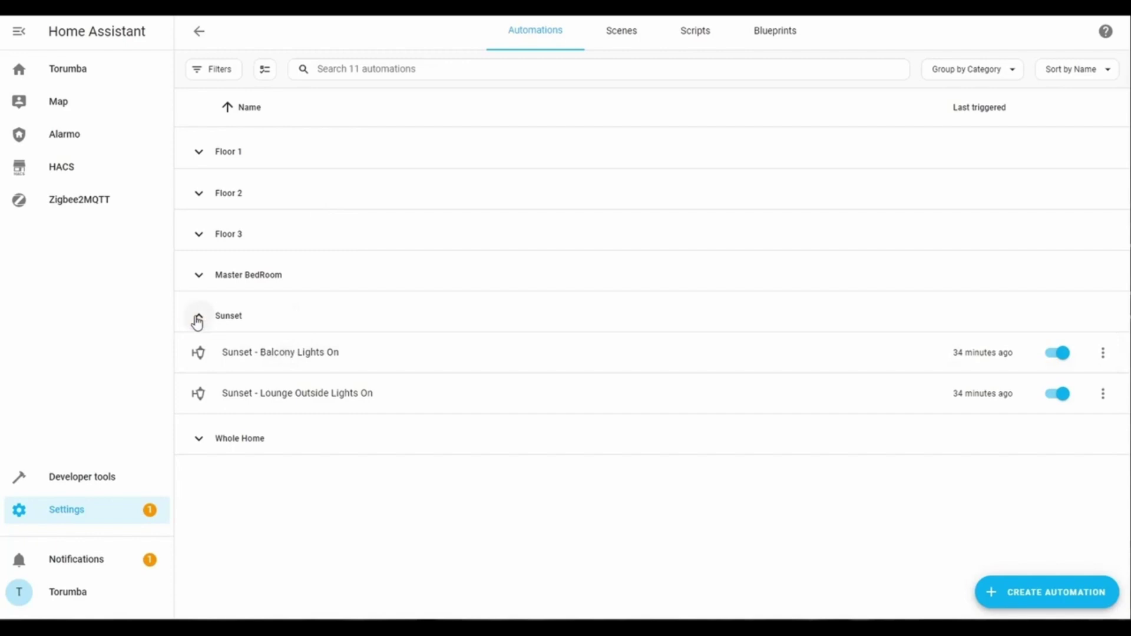
click(197, 321)
click(200, 277)
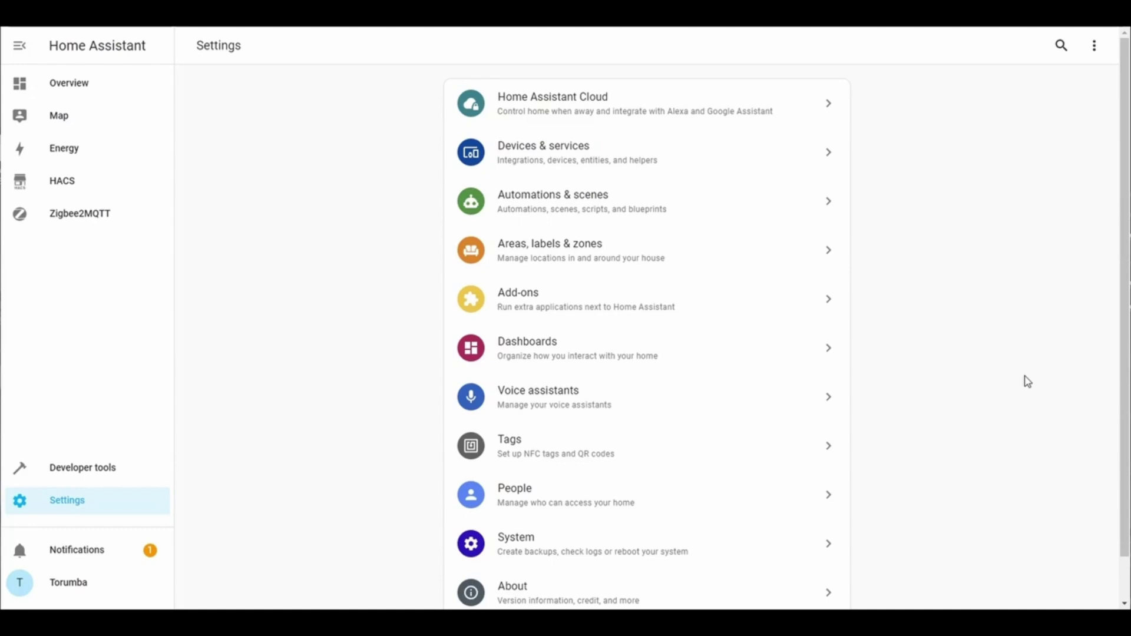
Show the device details of the Floor 3 WIR Sensor in Zigbee2MQTT.
click(98, 221)
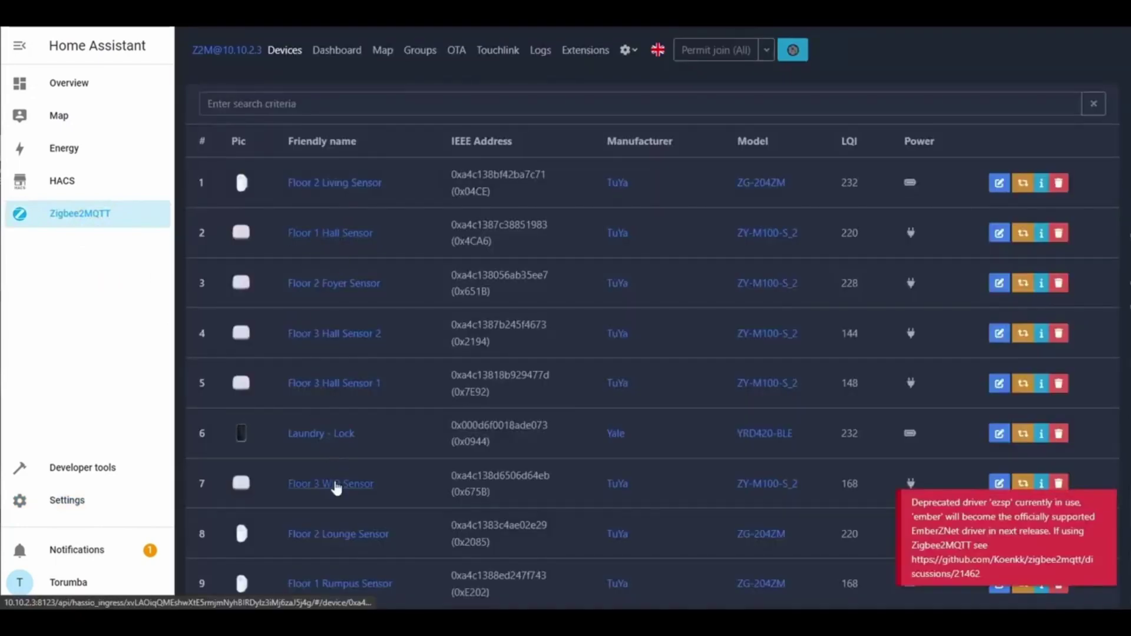
click(334, 484)
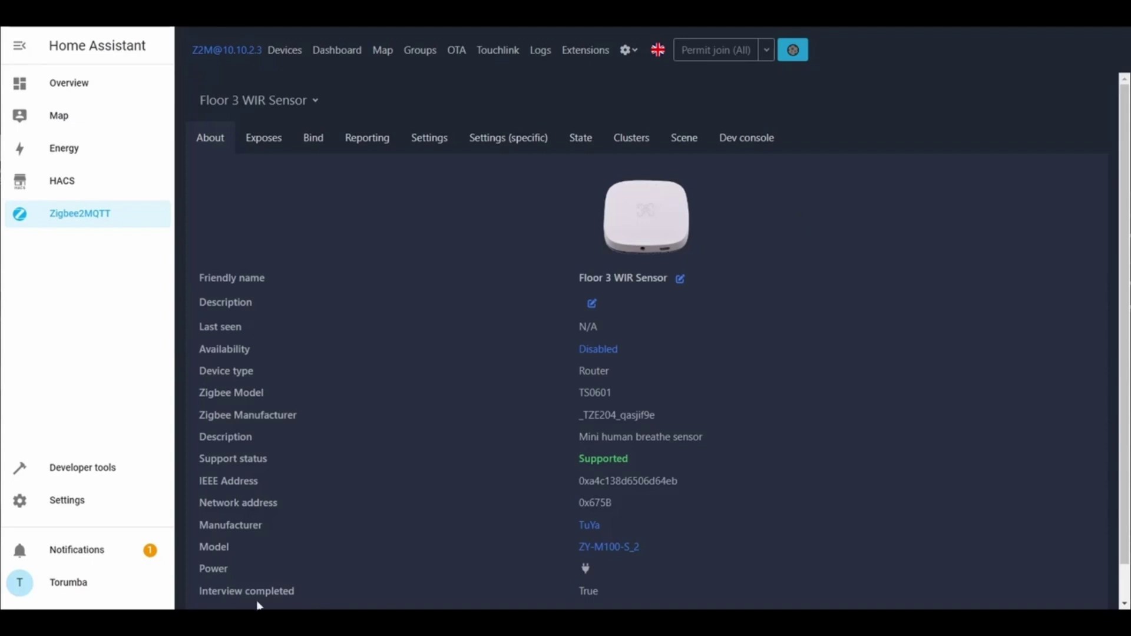
Open the "Sensor - Master WIR Light On" automation from the Master BedRoom category of the automations list.
click(65, 502)
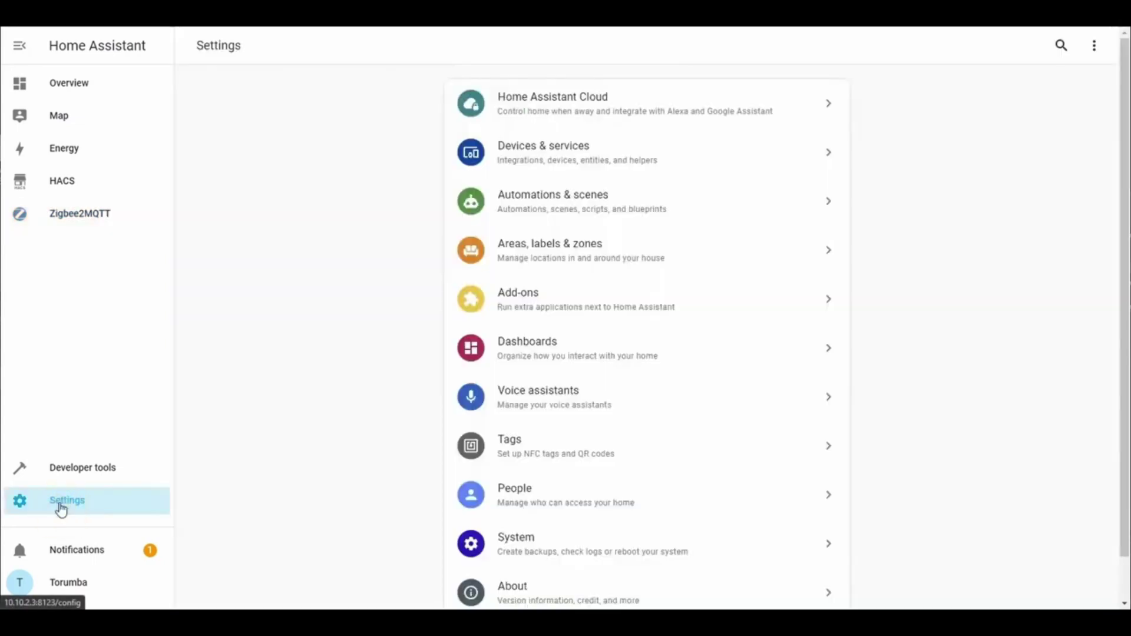
click(578, 212)
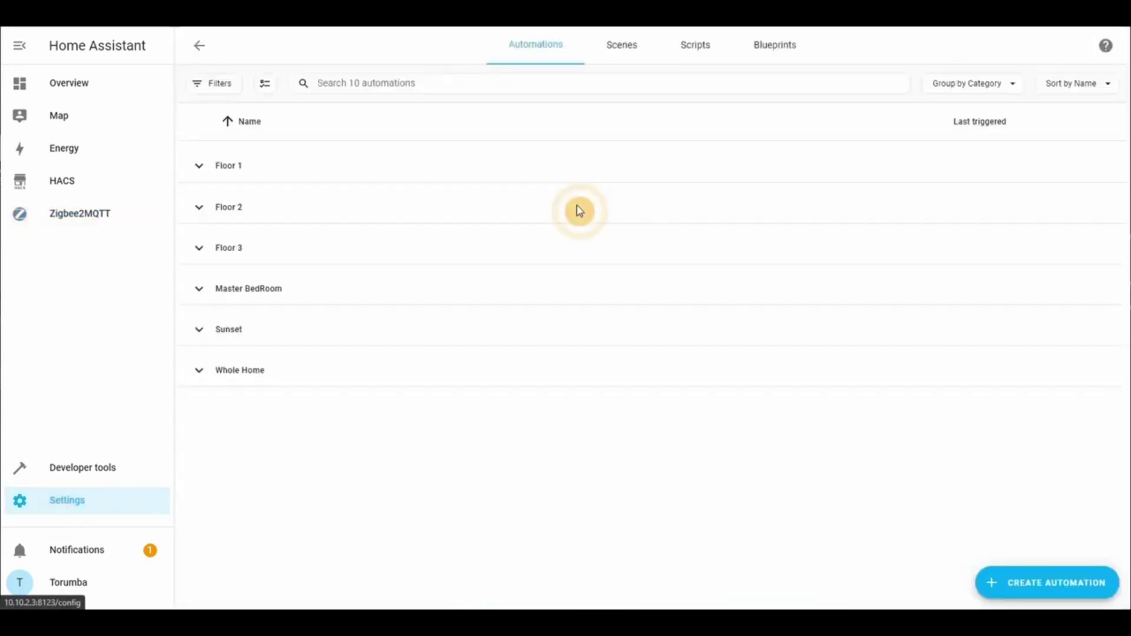
click(205, 294)
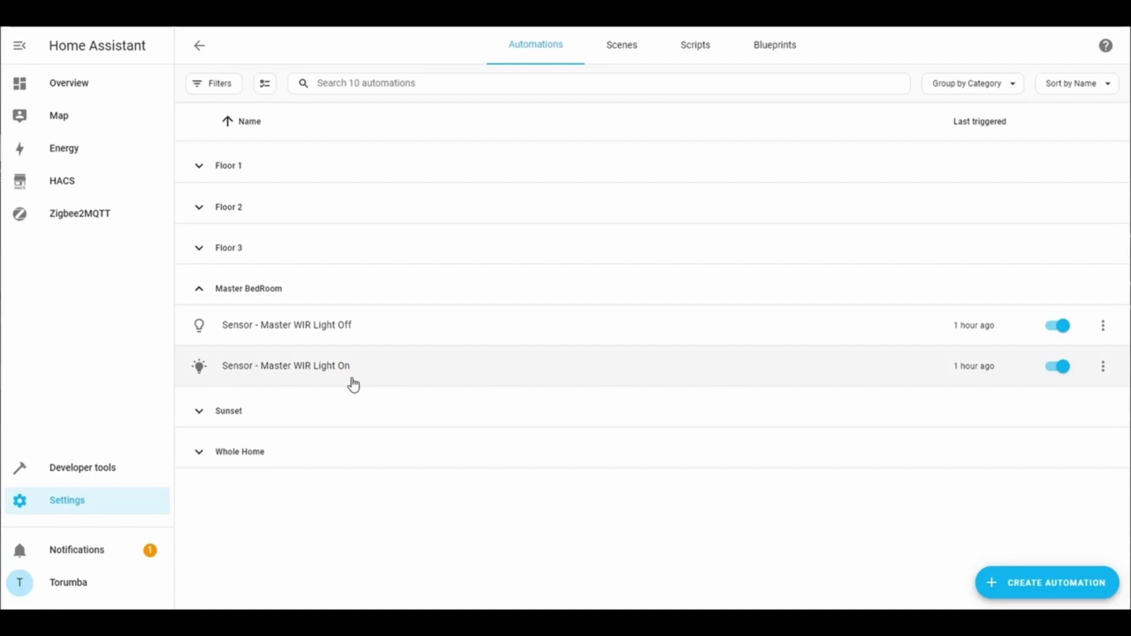
click(373, 377)
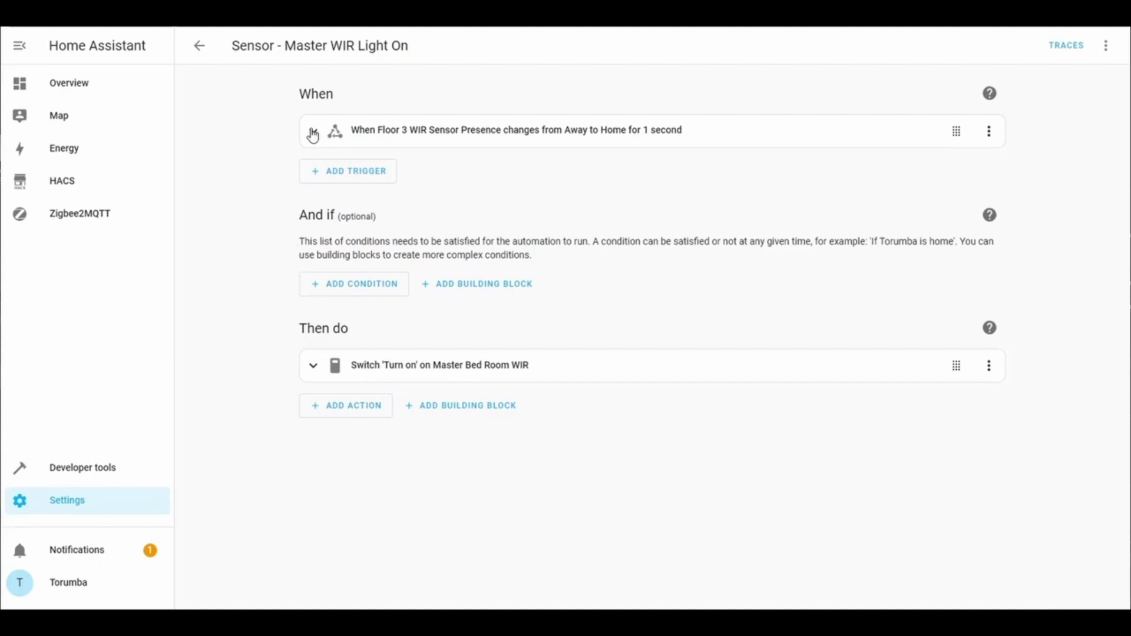
Examine the presence trigger and the switch action of the Light On automation, collapsing each after viewing.
click(313, 135)
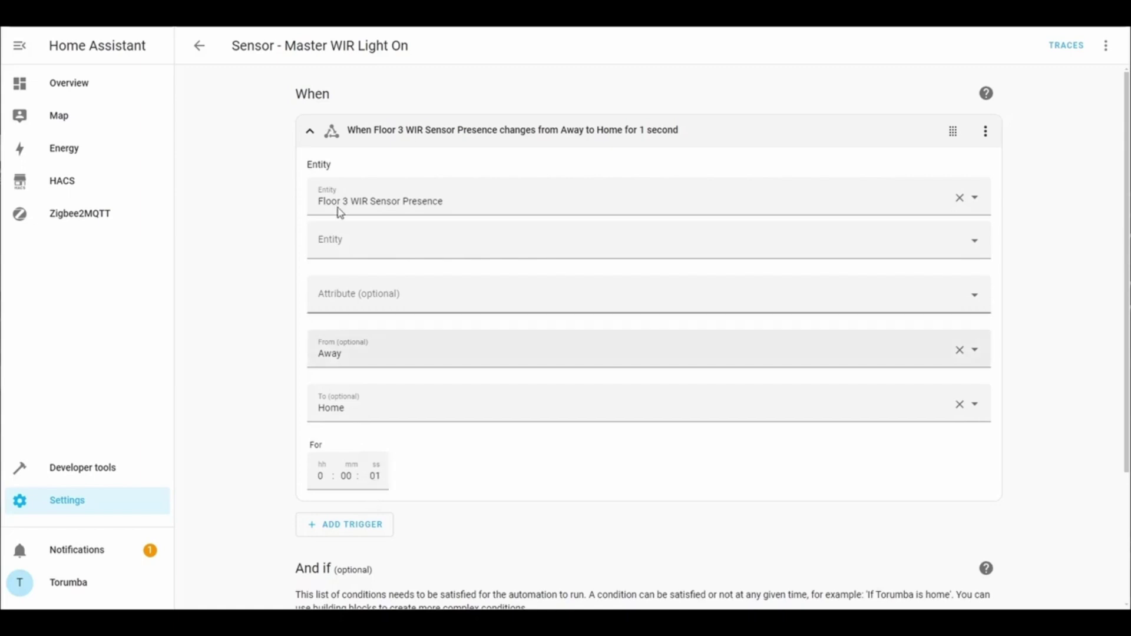
click(310, 131)
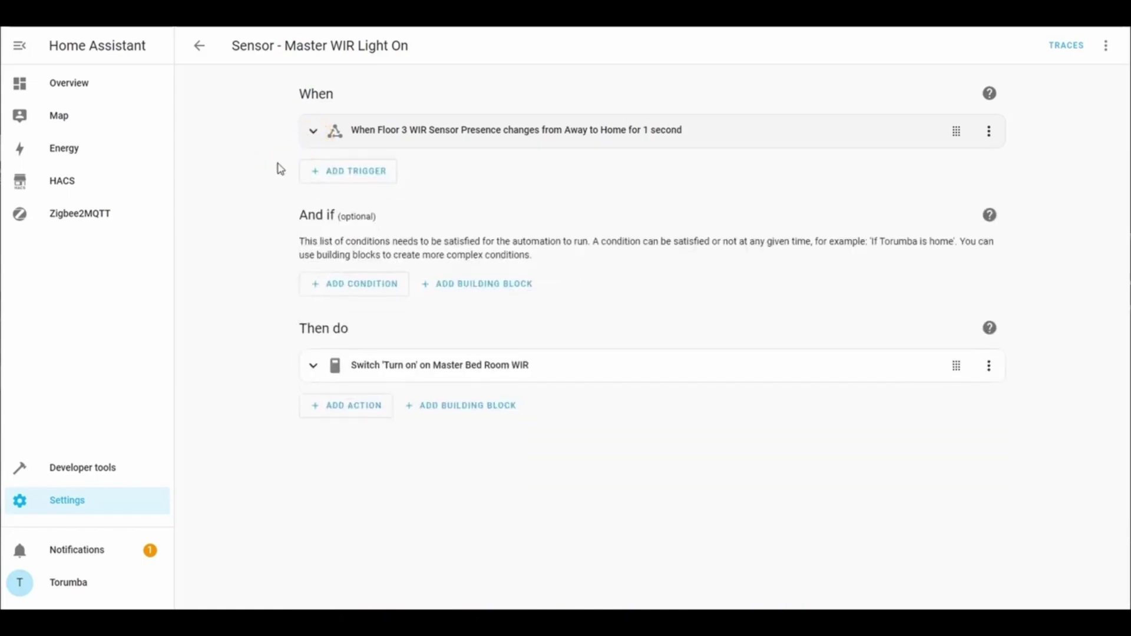
click(313, 366)
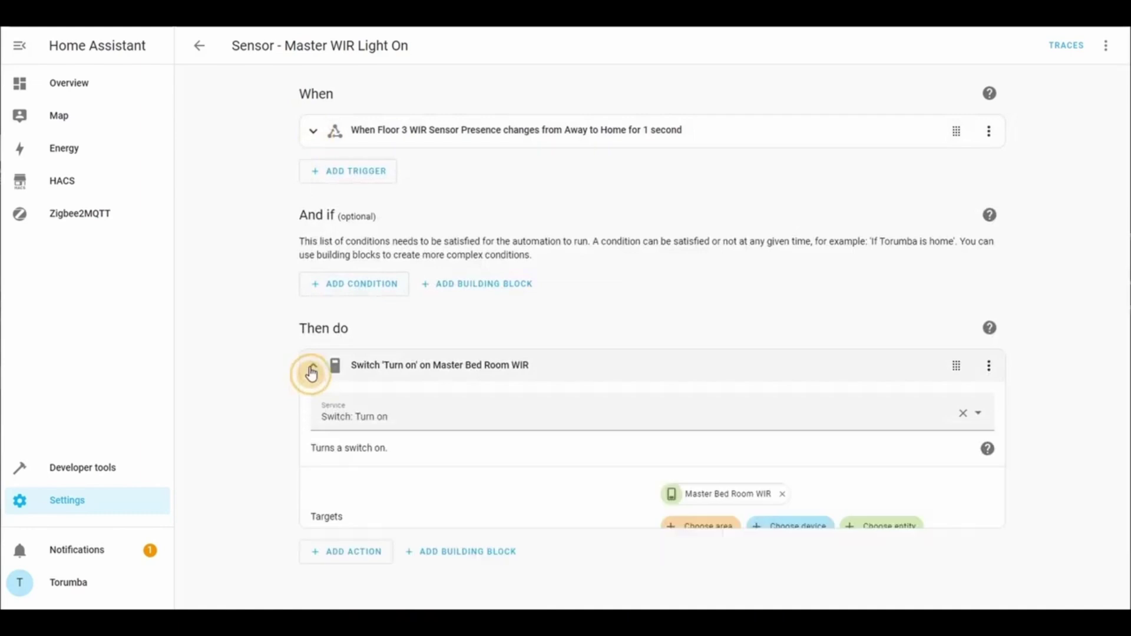
scroll(277, 276, down, 1)
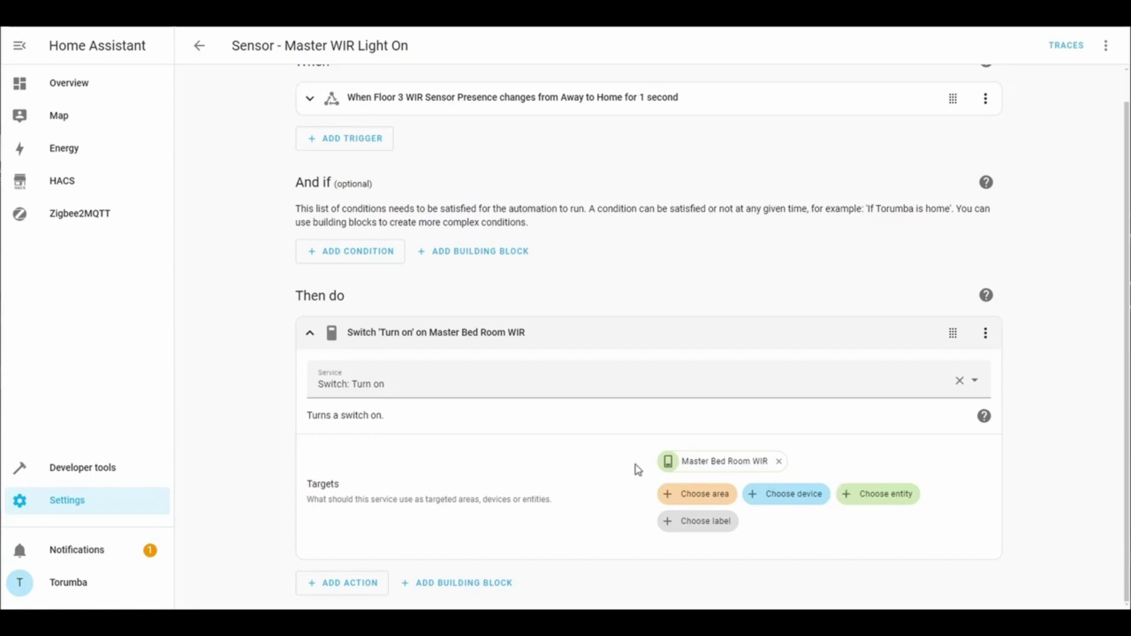
click(309, 333)
Open the "Sensor - Master WIR Light Off" automation and examine its presence trigger settings, collapsing them after viewing.
click(199, 46)
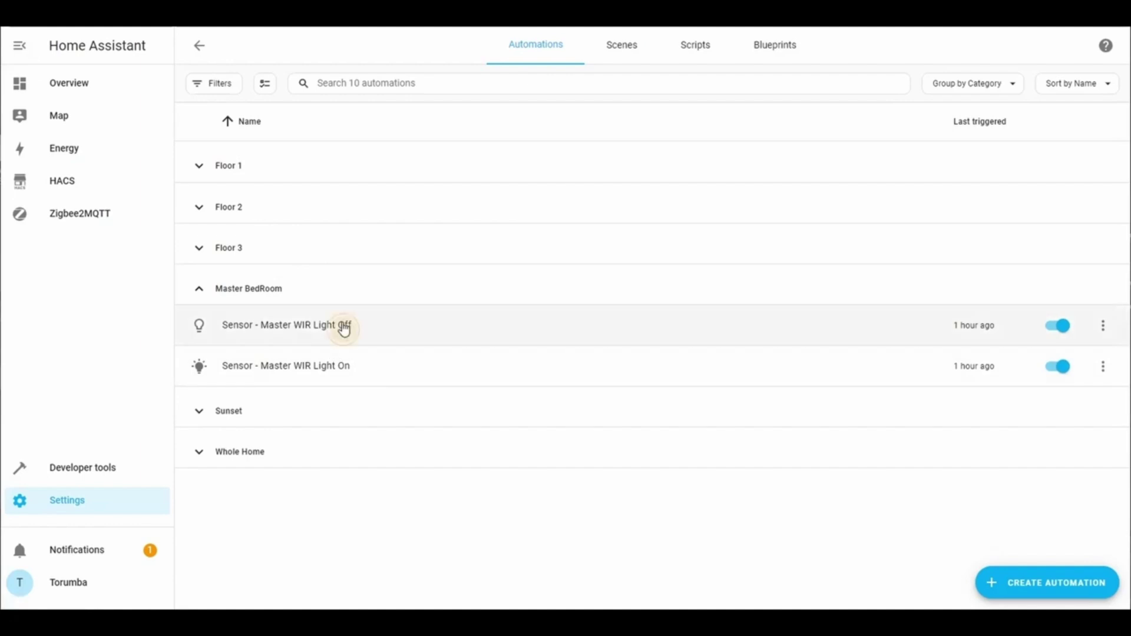
click(343, 328)
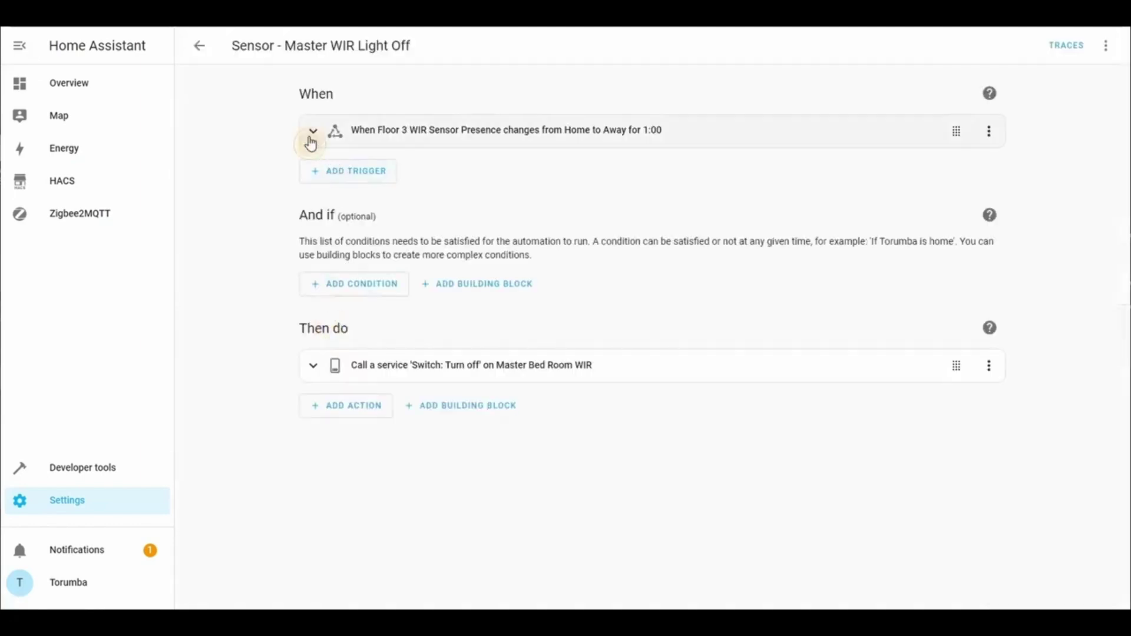
click(312, 133)
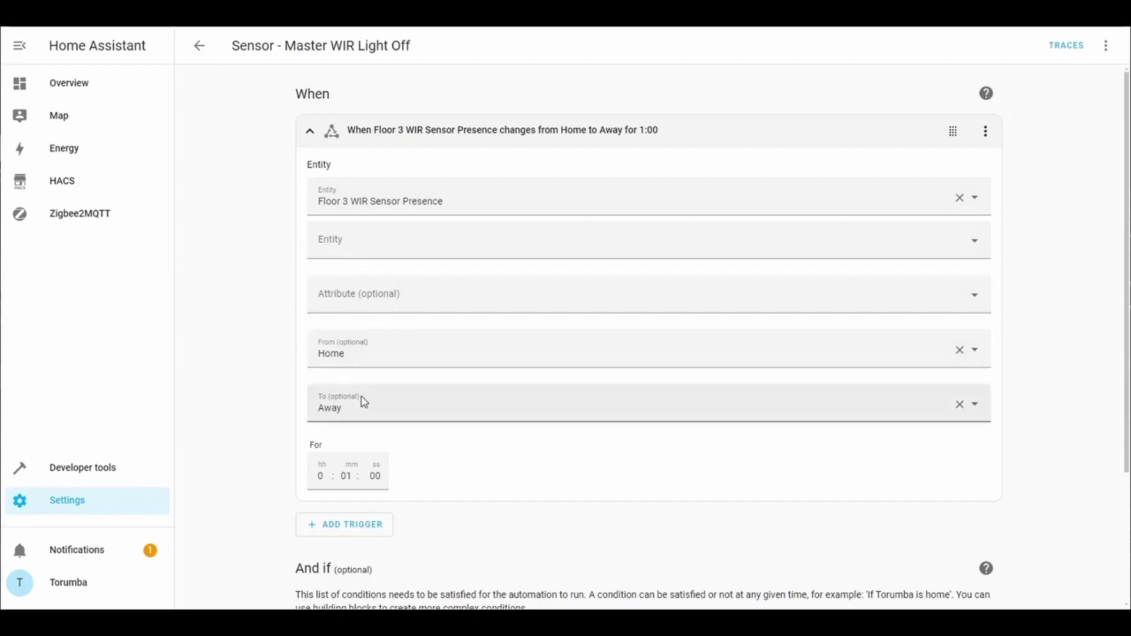
scroll(296, 406, down, 3)
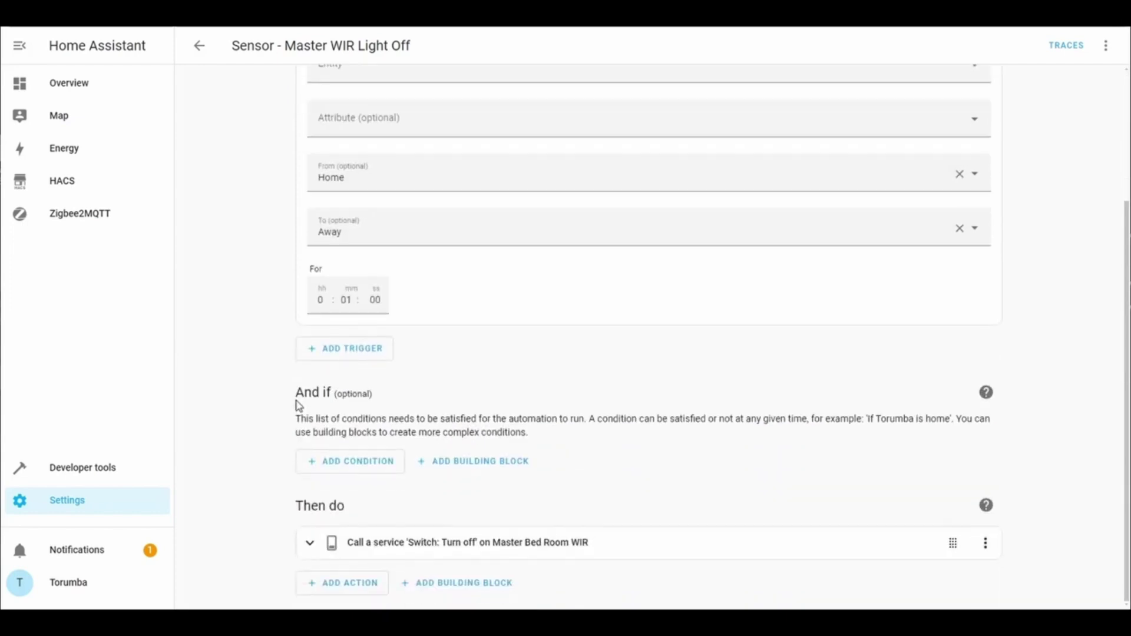
scroll(314, 486, up, 3)
click(310, 131)
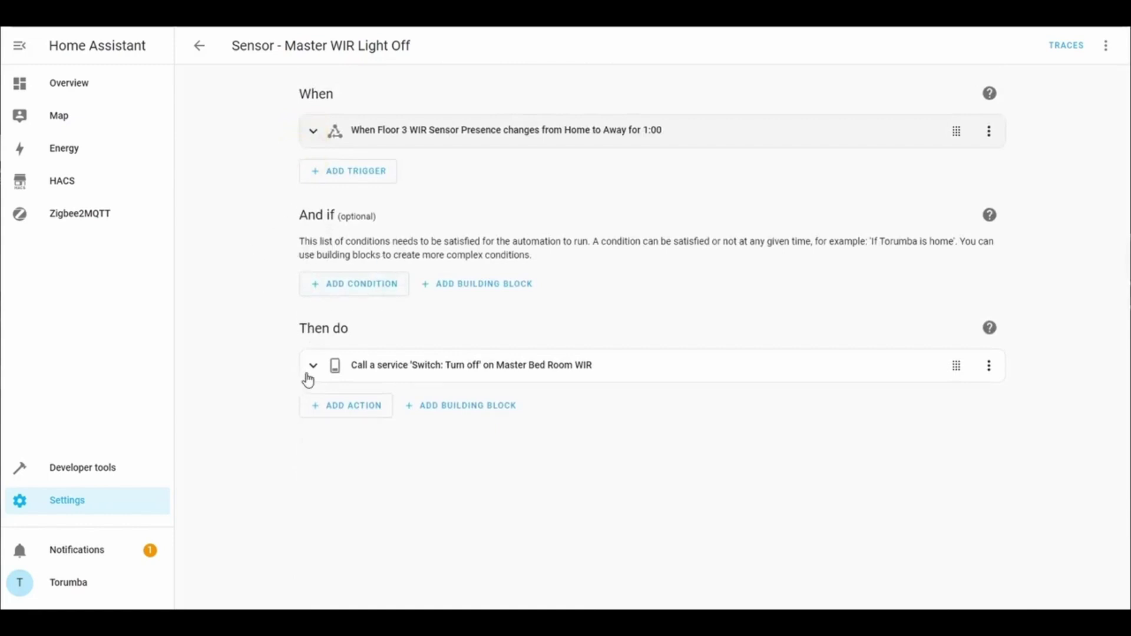
Examine the service and target device of the Light Off automation's action, collapsing it after viewing.
click(309, 370)
scroll(292, 297, down, 1)
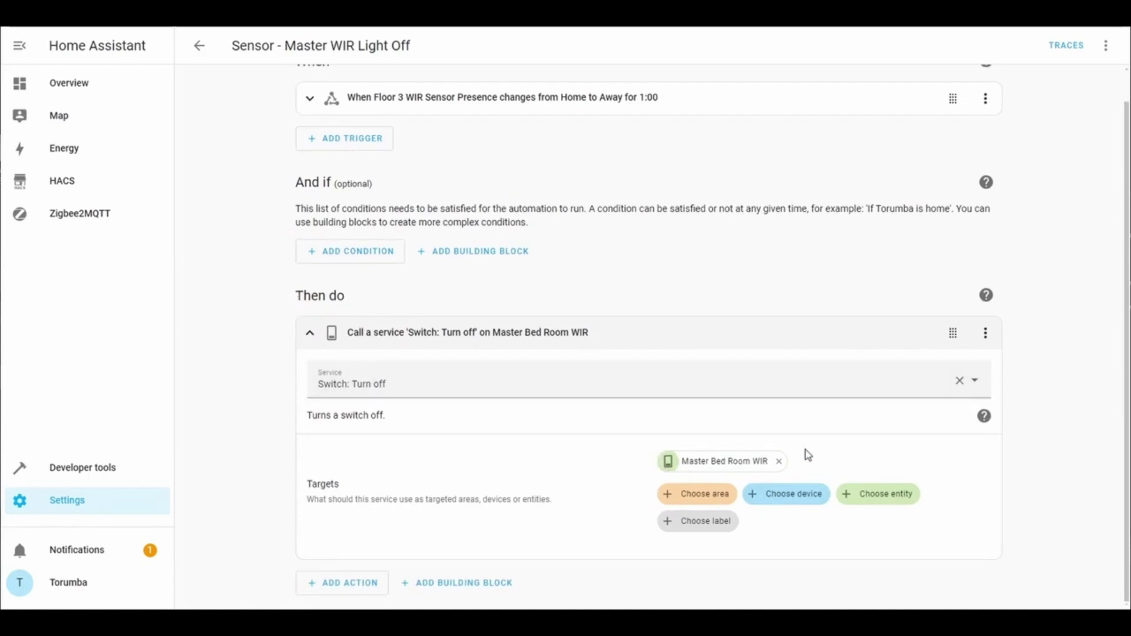
scroll(283, 265, up, 1)
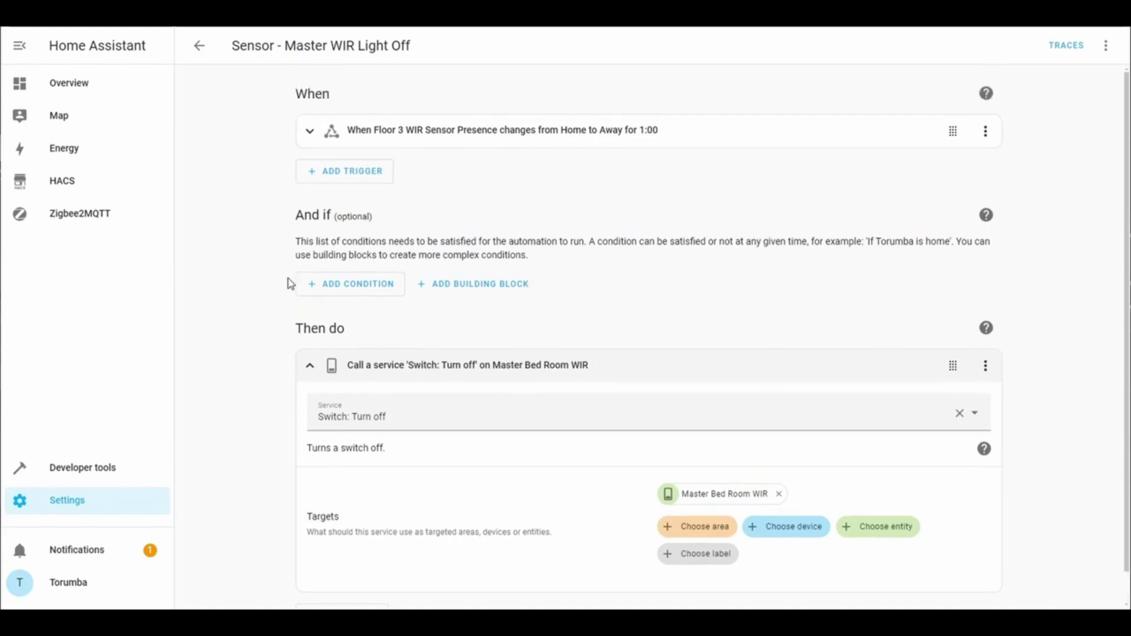
click(311, 365)
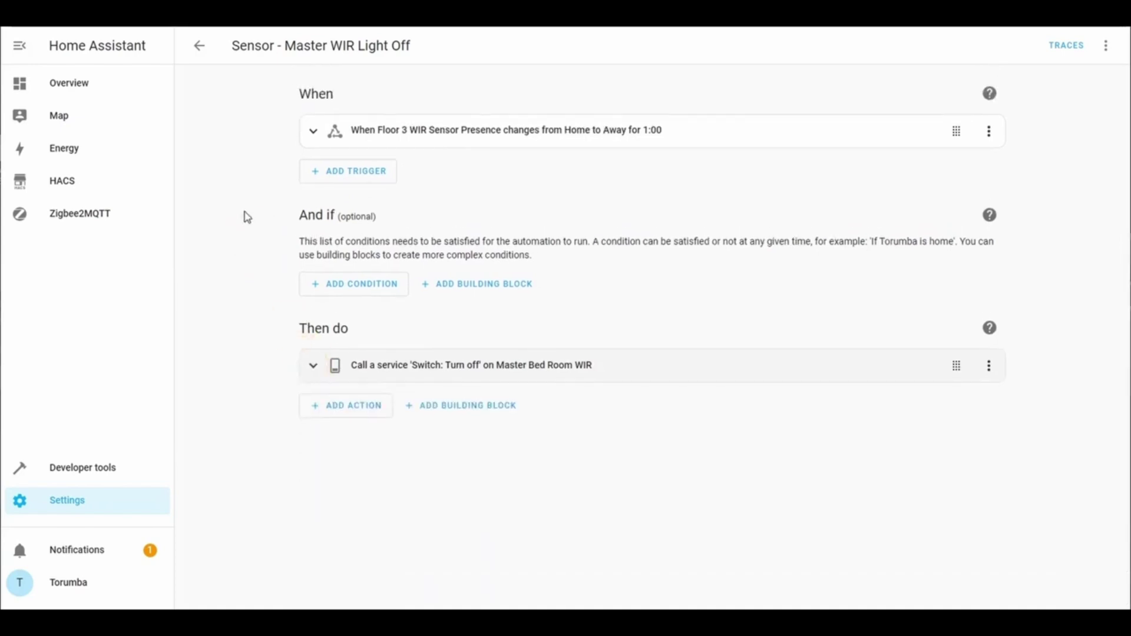